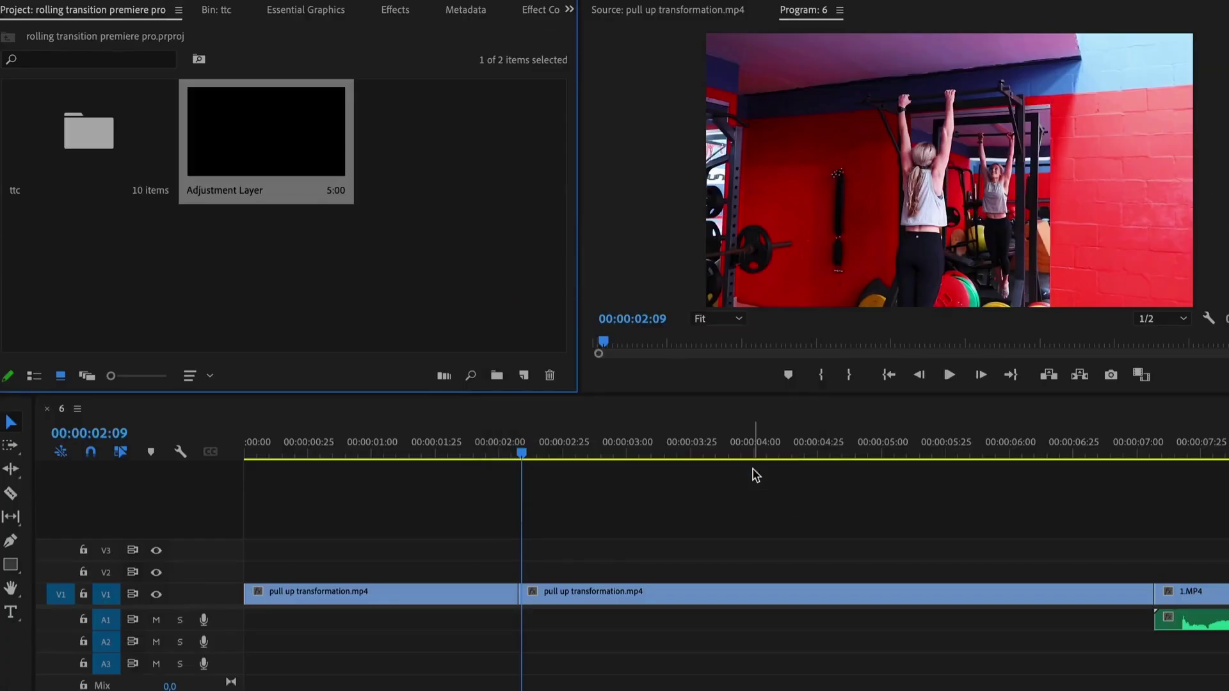
Trim the adjustment layer to straddle the cut, then apply the Offset effect to it
mouse_move(265, 135)
mouse_down()
mouse_move(338, 574)
mouse_move(501, 569)
mouse_up()
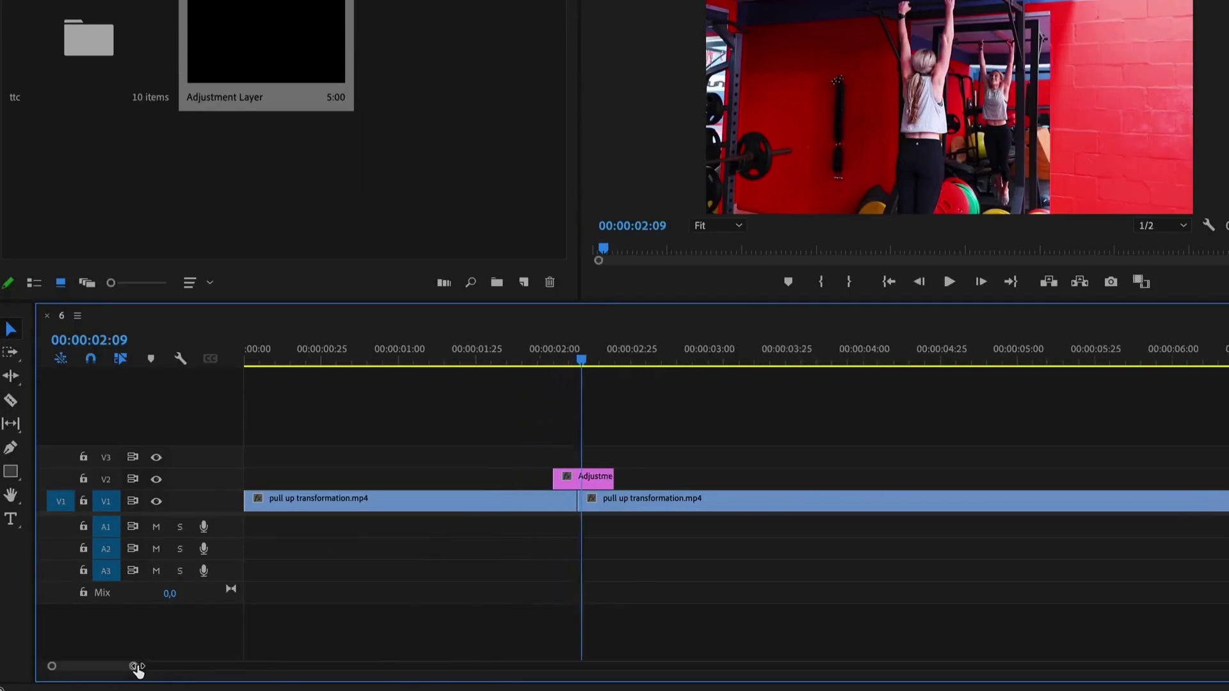
drag(135, 666, 115, 665)
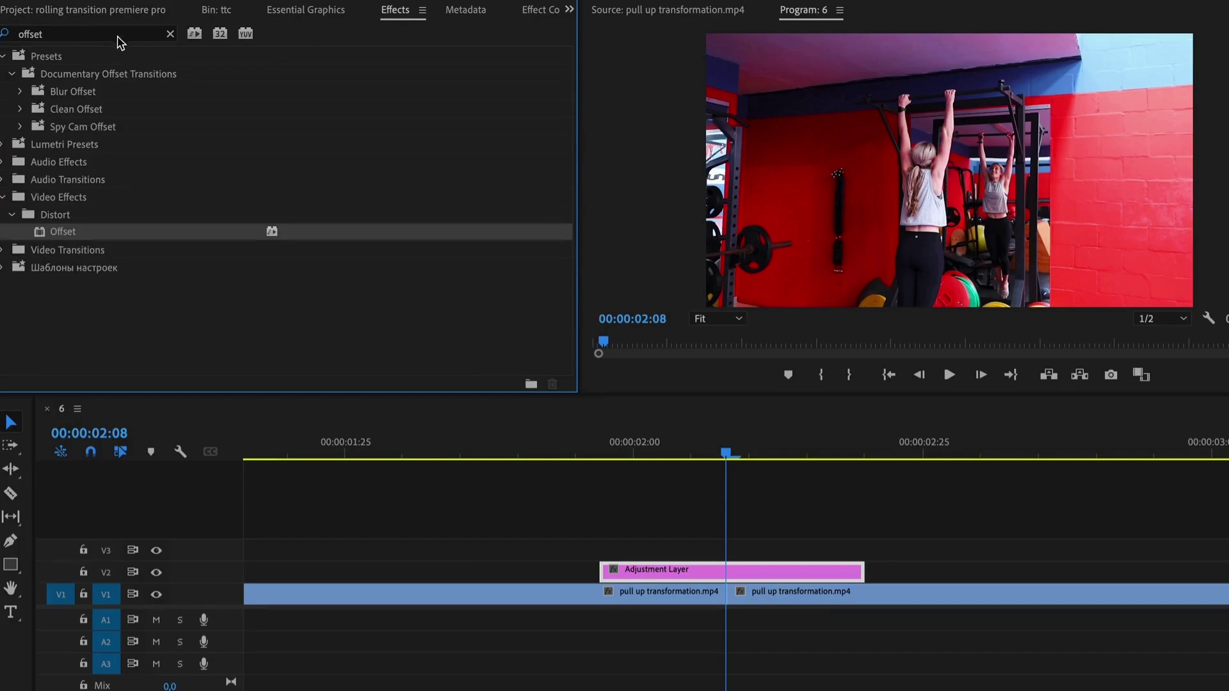
click(115, 37)
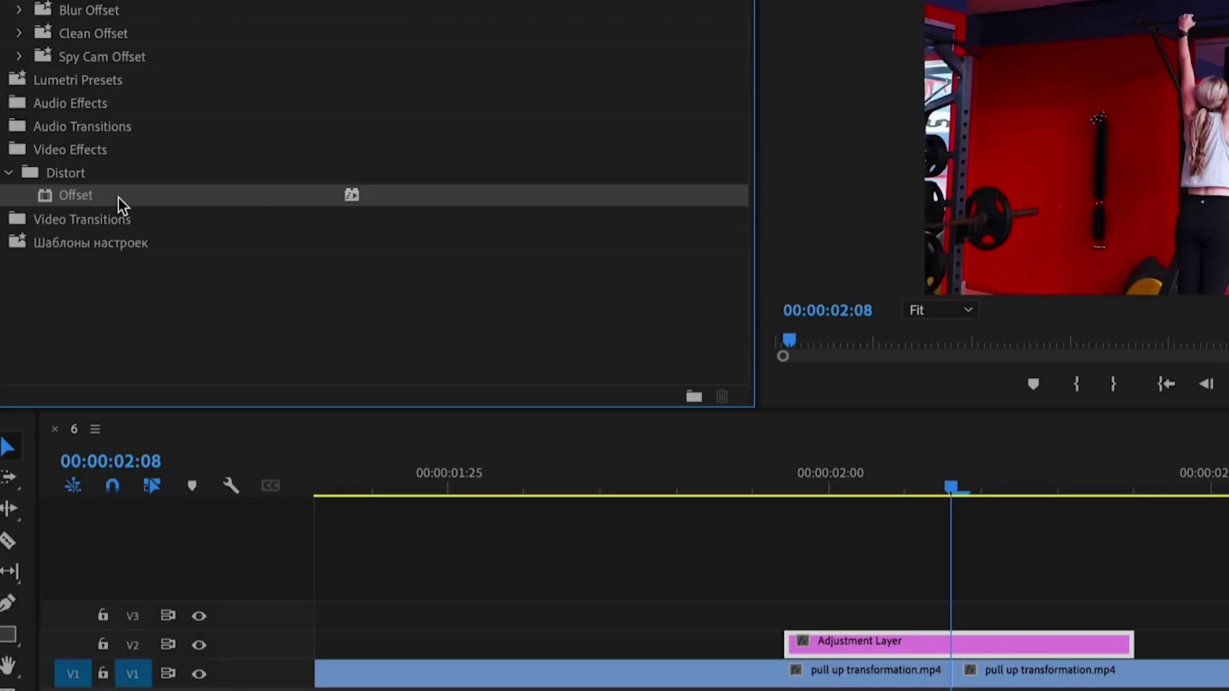
drag(63, 232, 650, 546)
drag(852, 611, 875, 650)
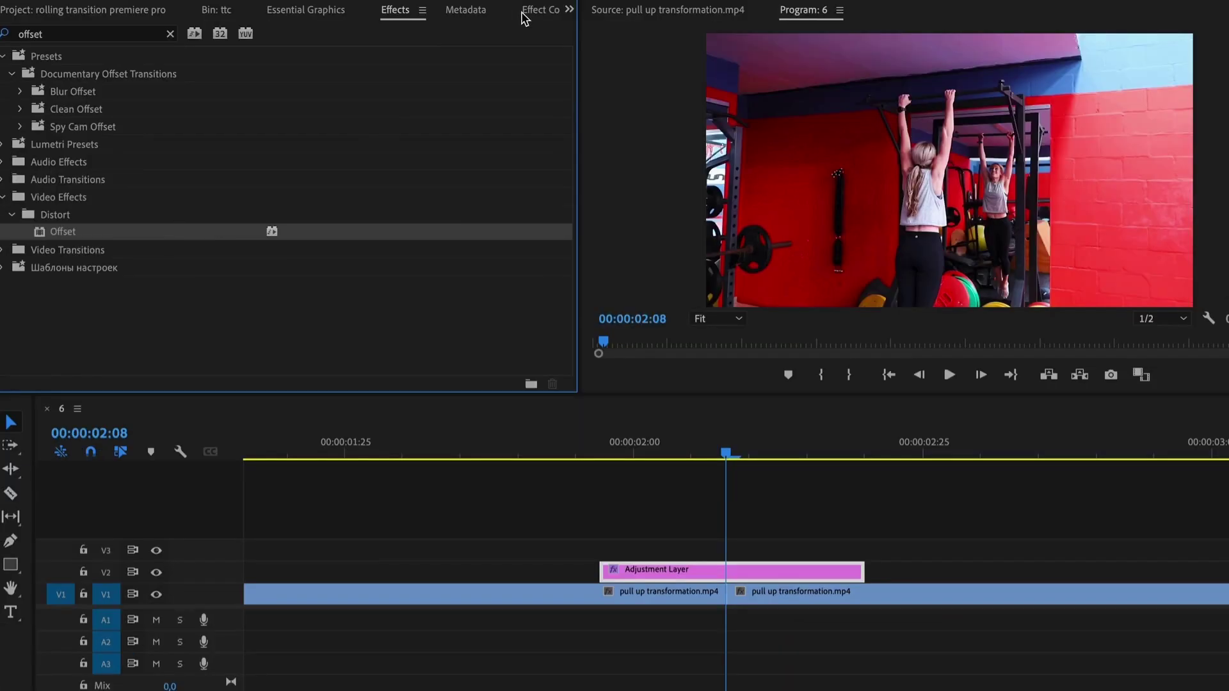
Show the adjustment layer's Effect Controls and step the playhead back to 02:02
click(475, 12)
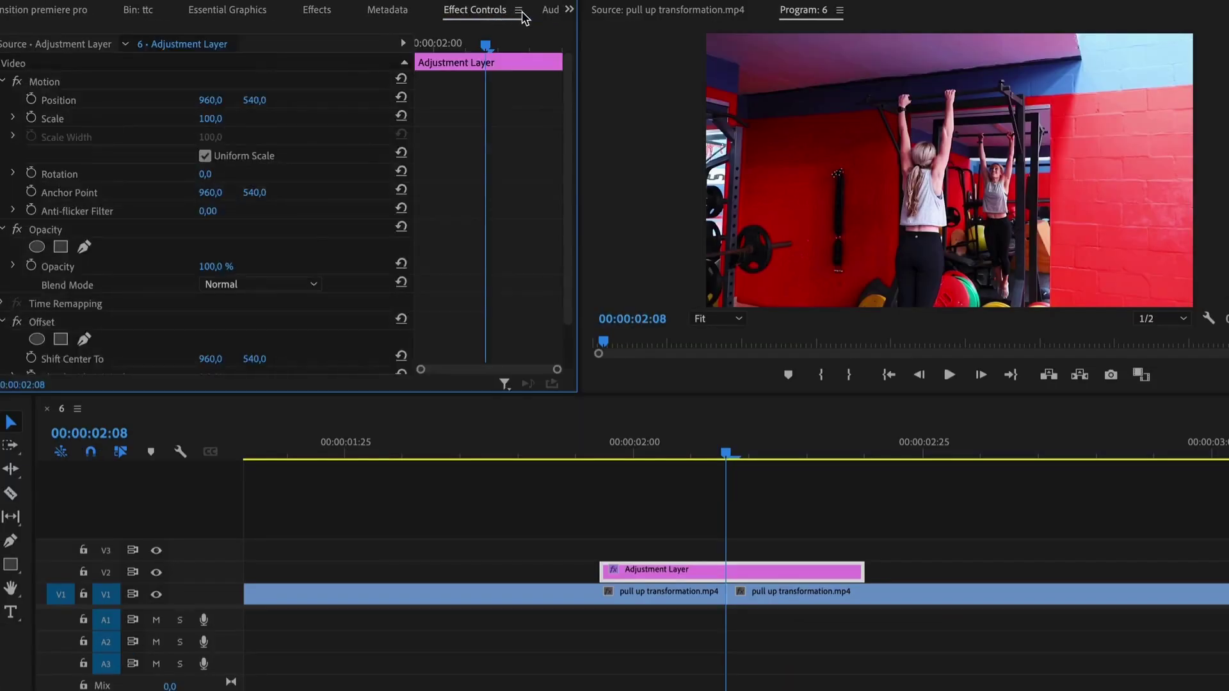
click(728, 465)
key(Left)
key(Left)
key(Left)
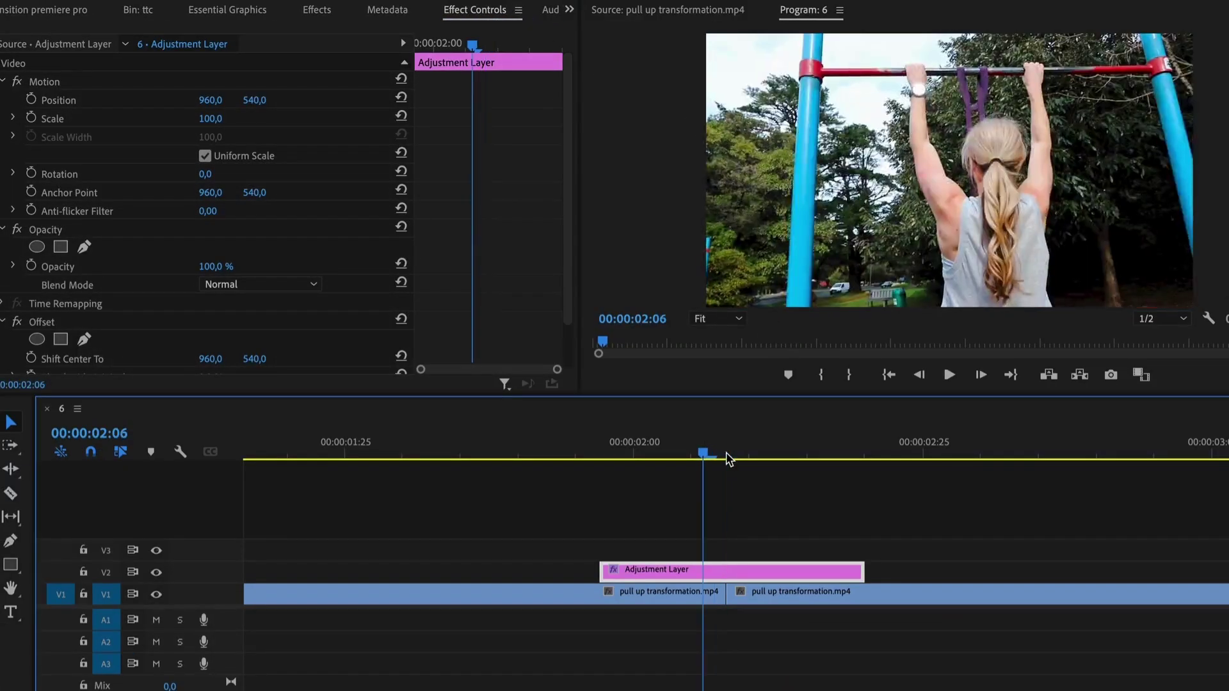
key(Left)
key(Left)
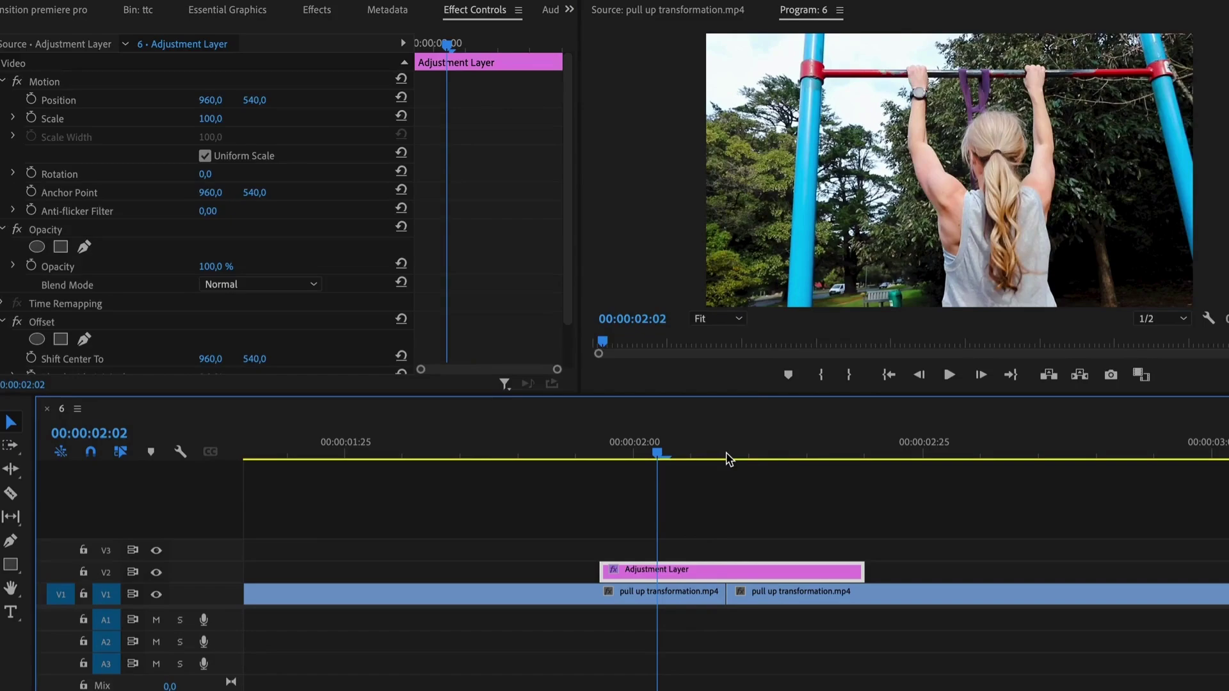
scroll(574, 306, down, 2)
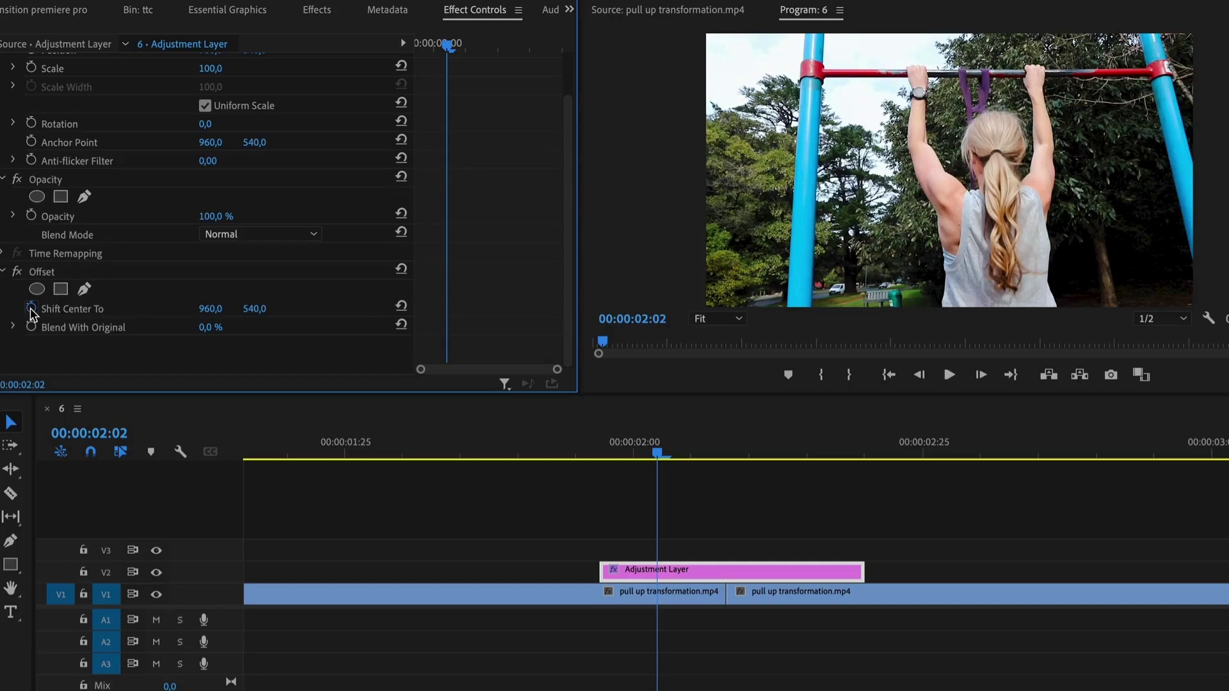
Add a Shift Center To keyframe, then advance the playhead toward 02:14
click(47, 465)
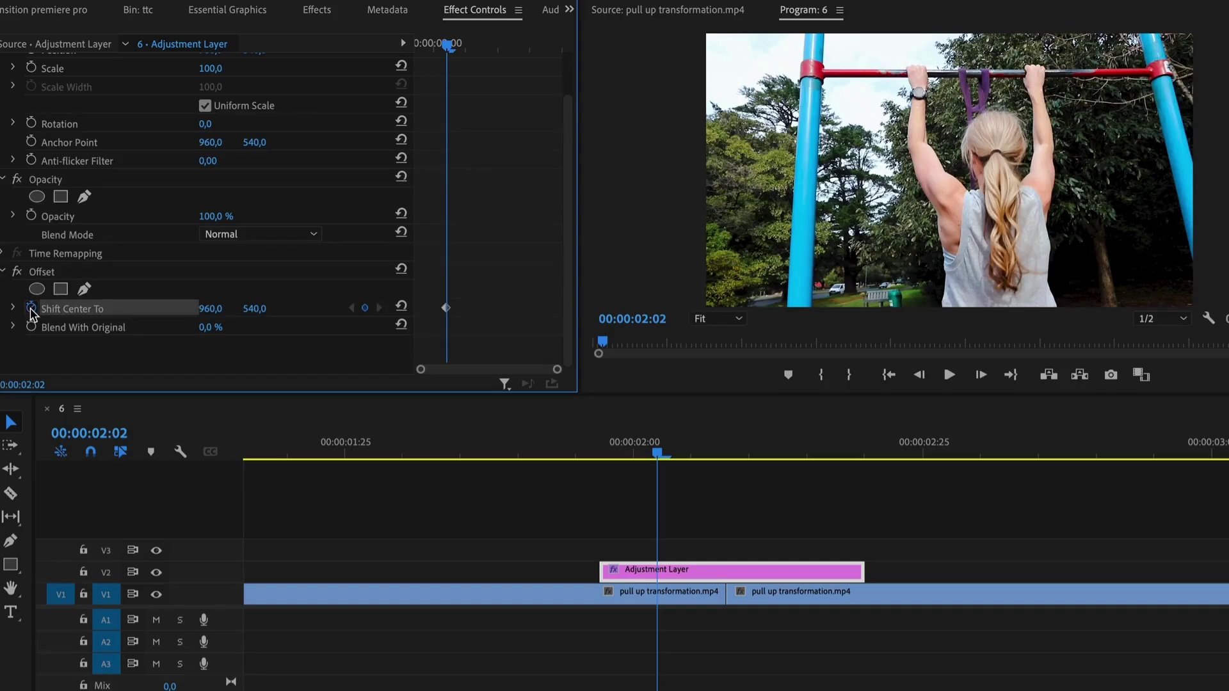
click(727, 453)
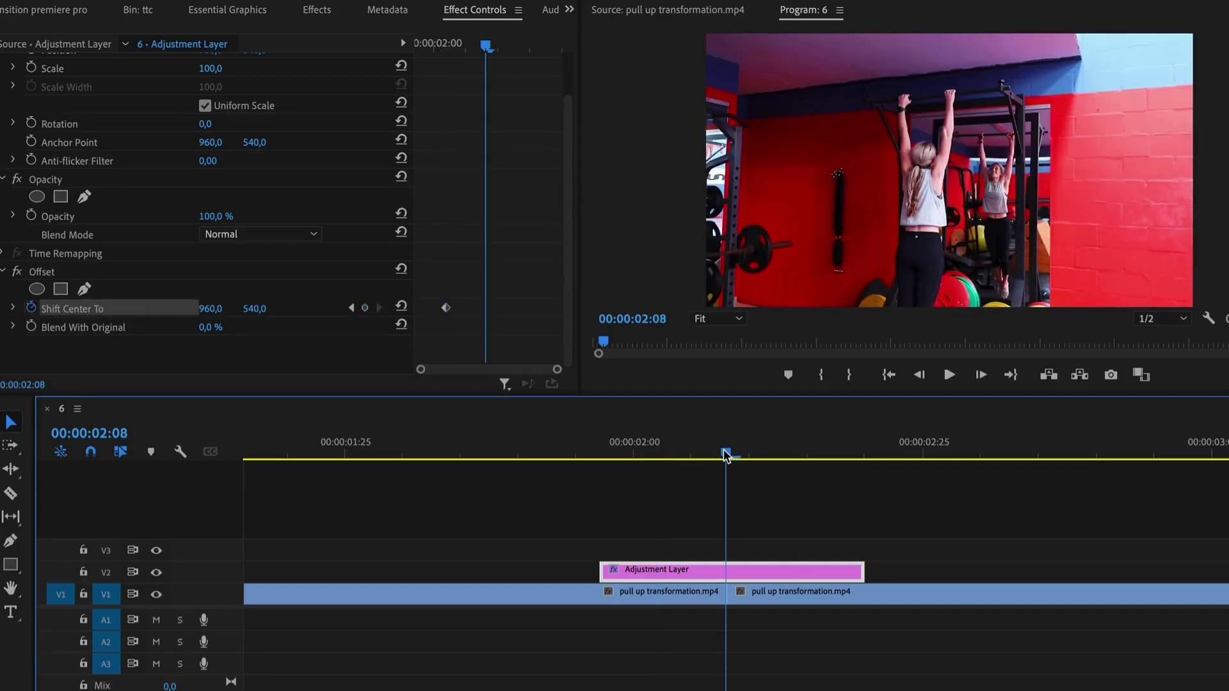
key(Right)
key(Right)
key(Right)
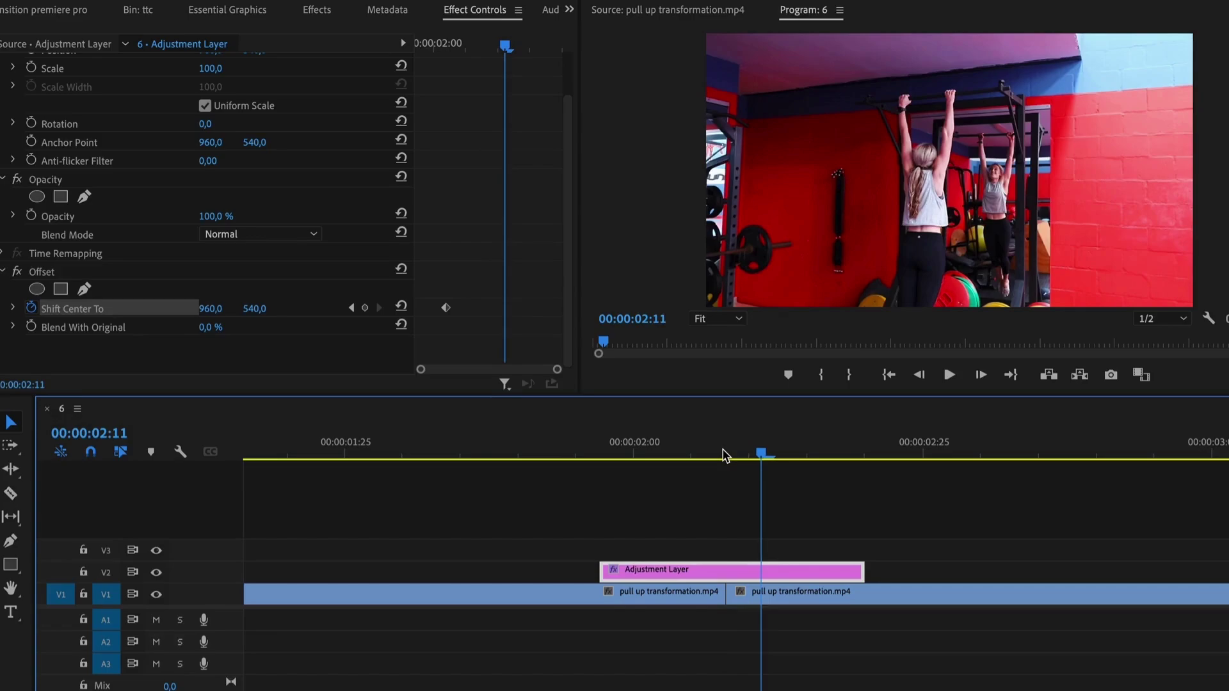
key(Right)
key(Right)
key(Right)
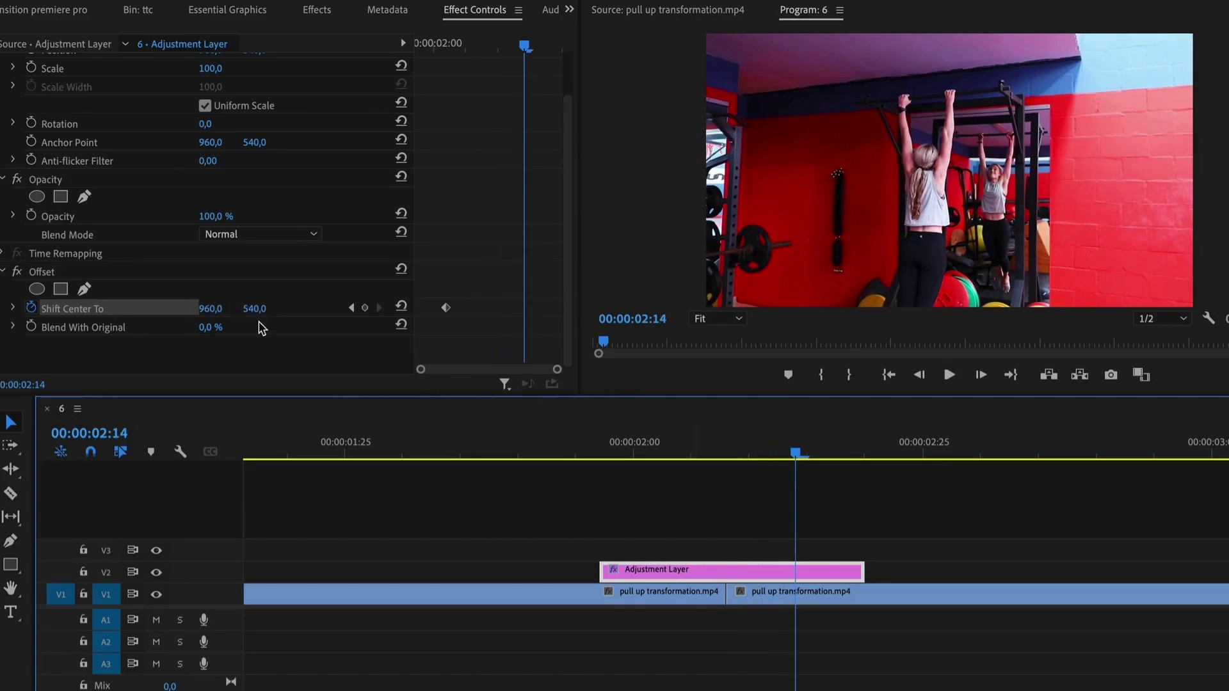
Set Shift Center To Y to 4767, then keyframe Blend With Original to 100 one frame later
drag(253, 309, 404, 309)
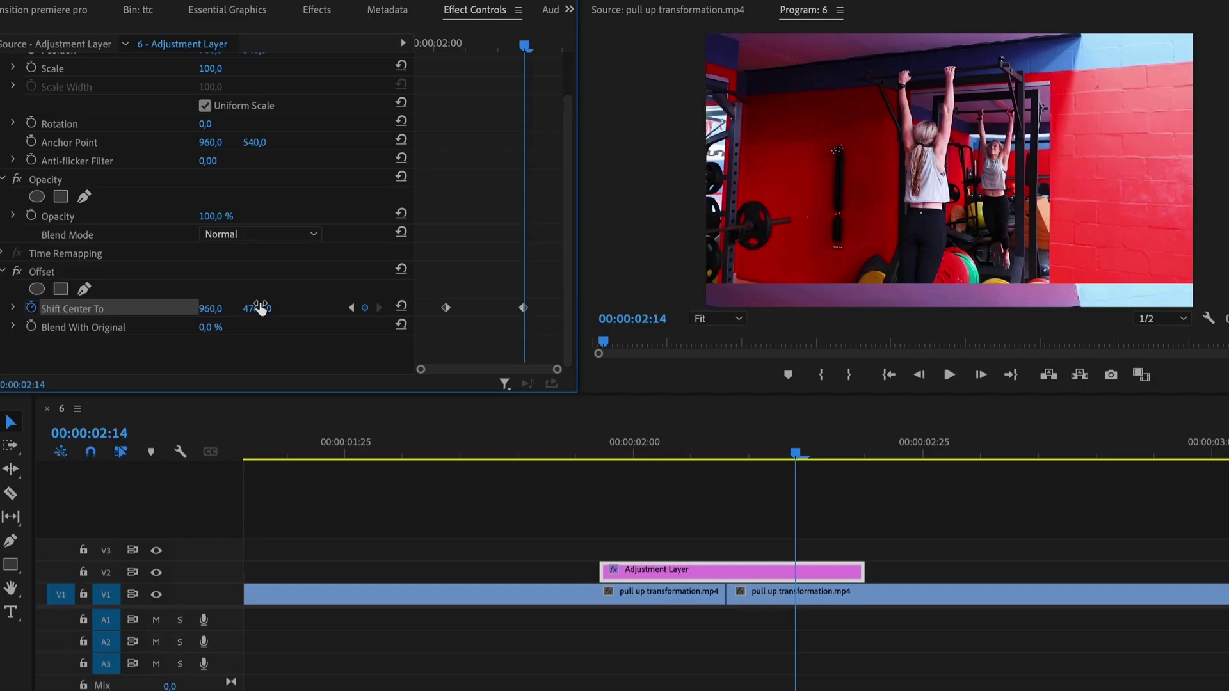
click(32, 327)
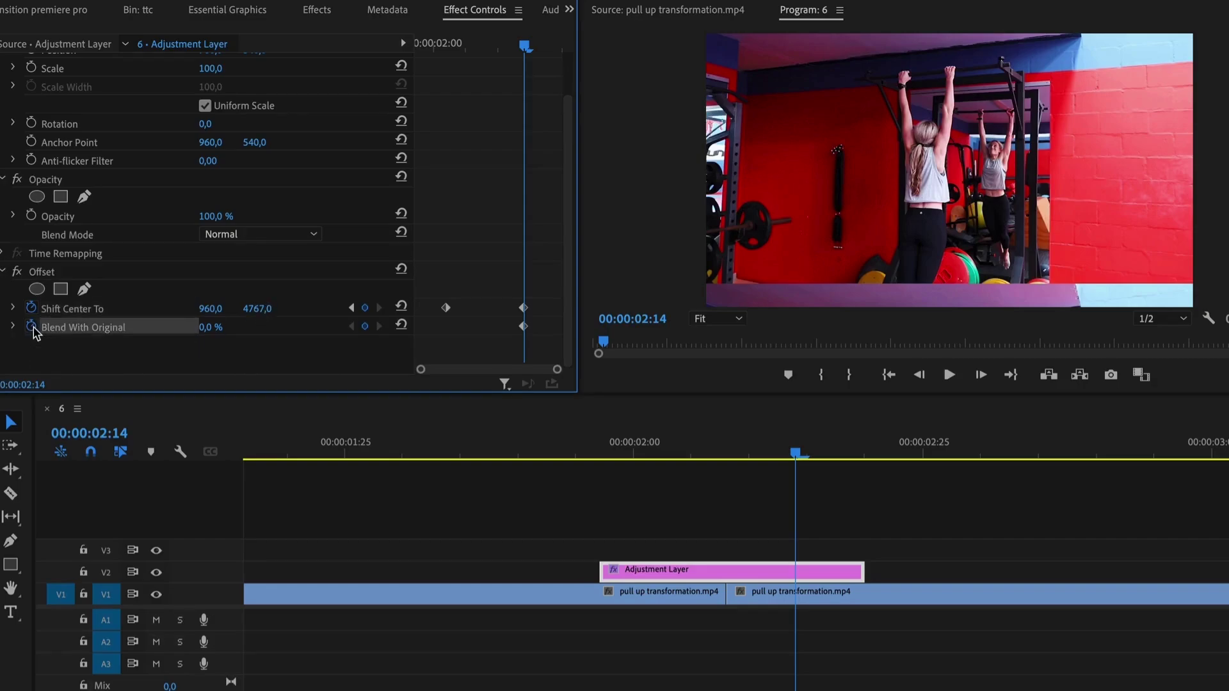
click(798, 458)
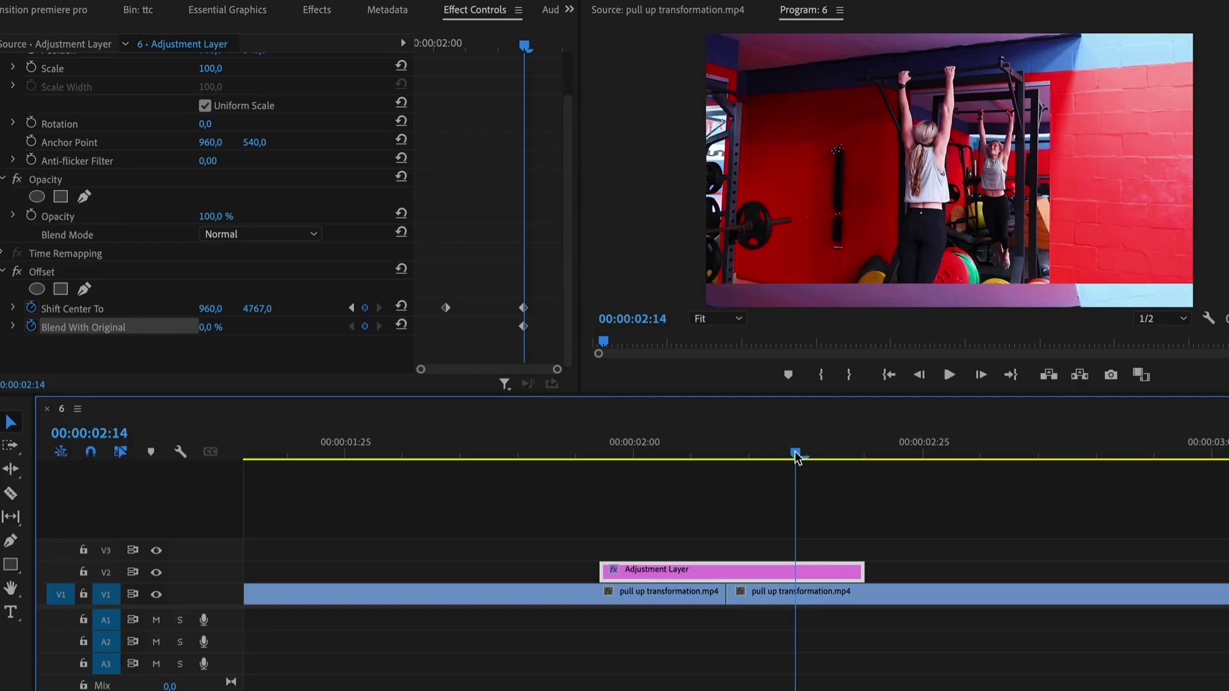
key(Right)
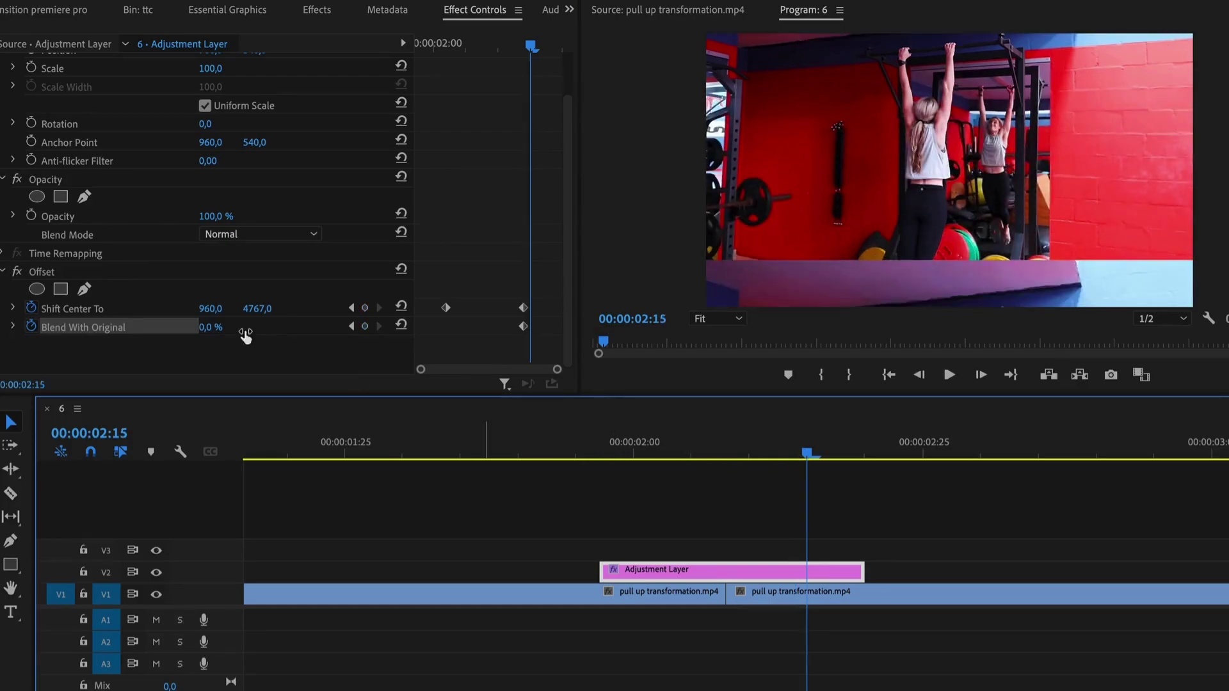
click(211, 326)
text(100)
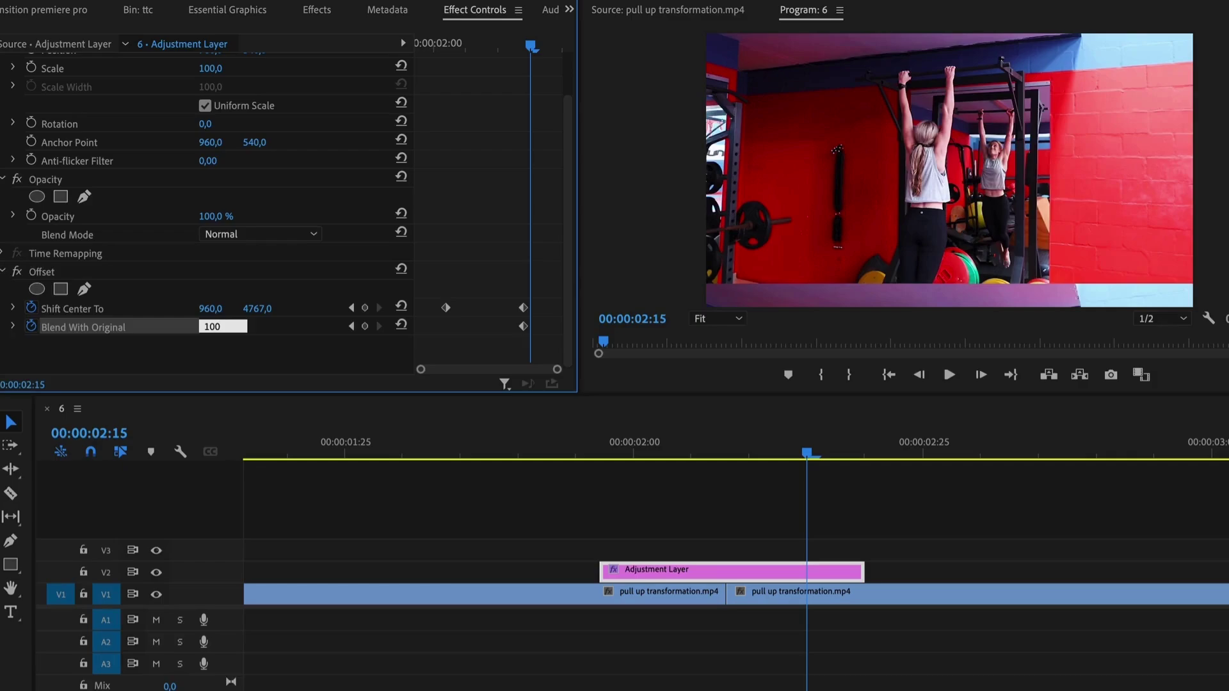
key(Return)
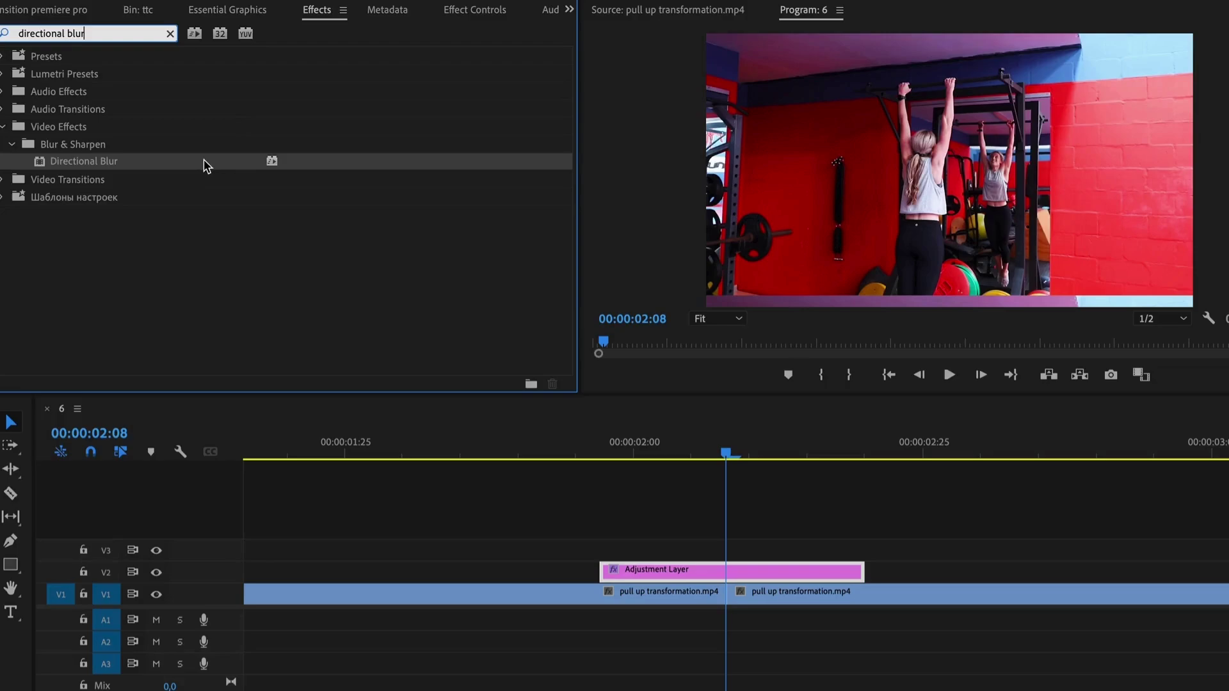
Apply Directional Blur to the adjustment layer and keyframe its Blur Length at 65
drag(307, 223, 632, 375)
drag(712, 547, 733, 575)
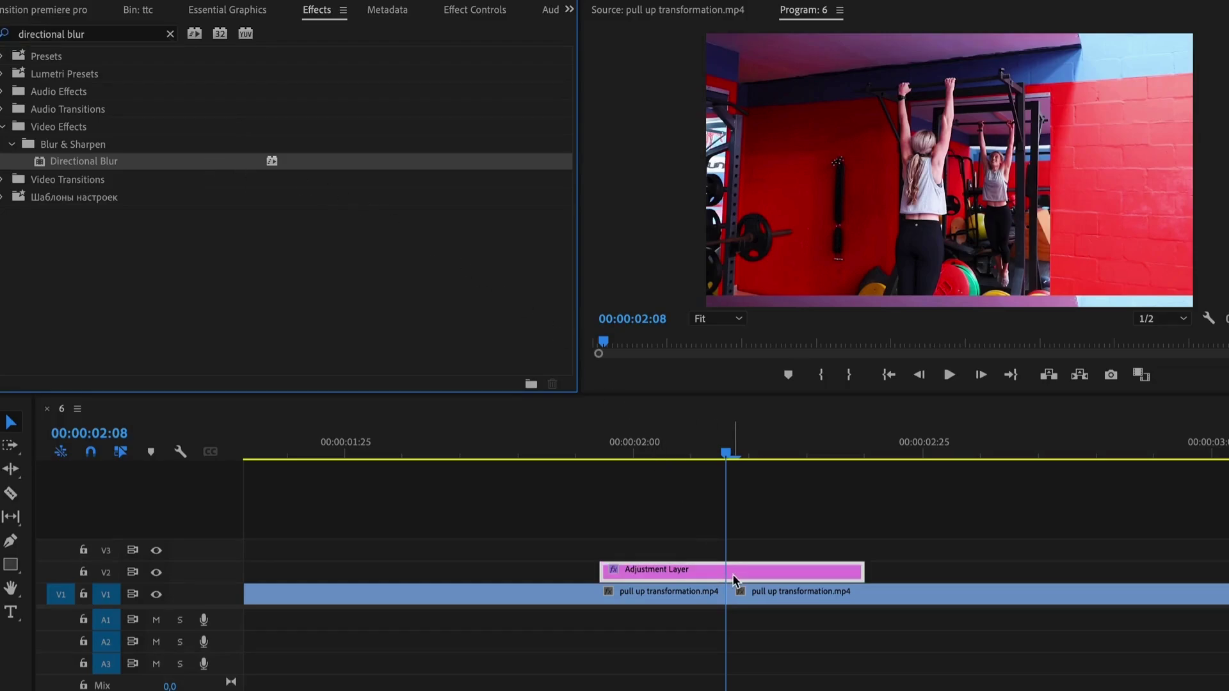
click(489, 14)
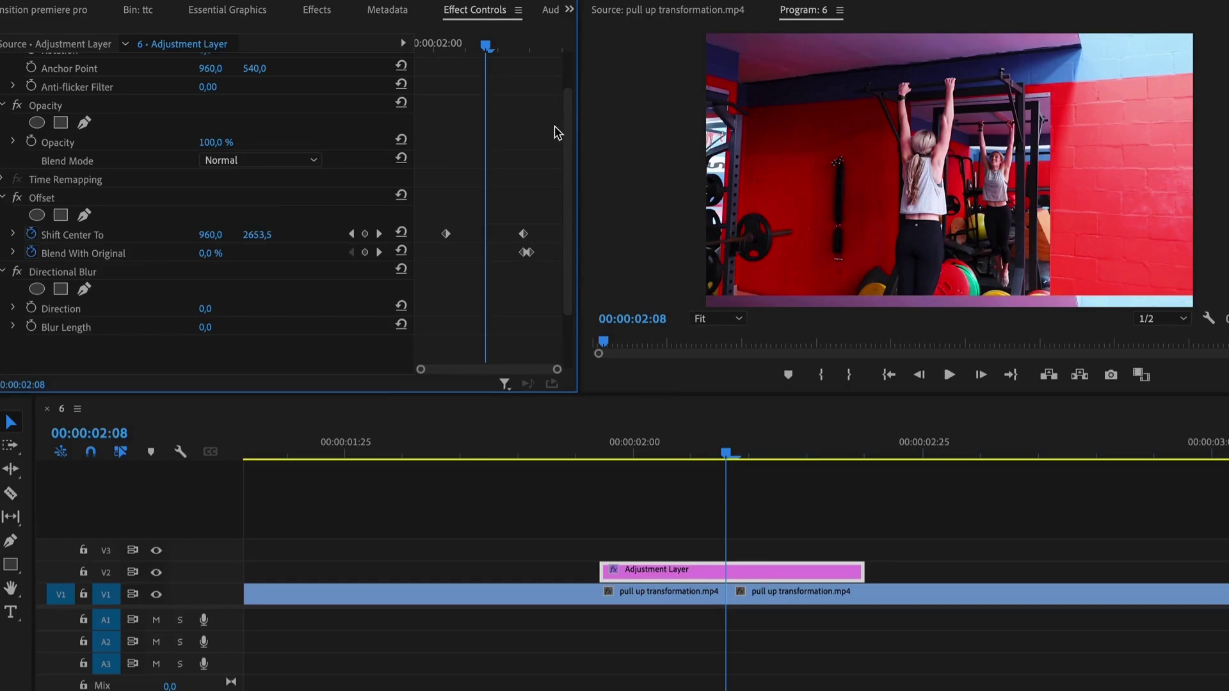
drag(567, 134, 567, 226)
click(31, 328)
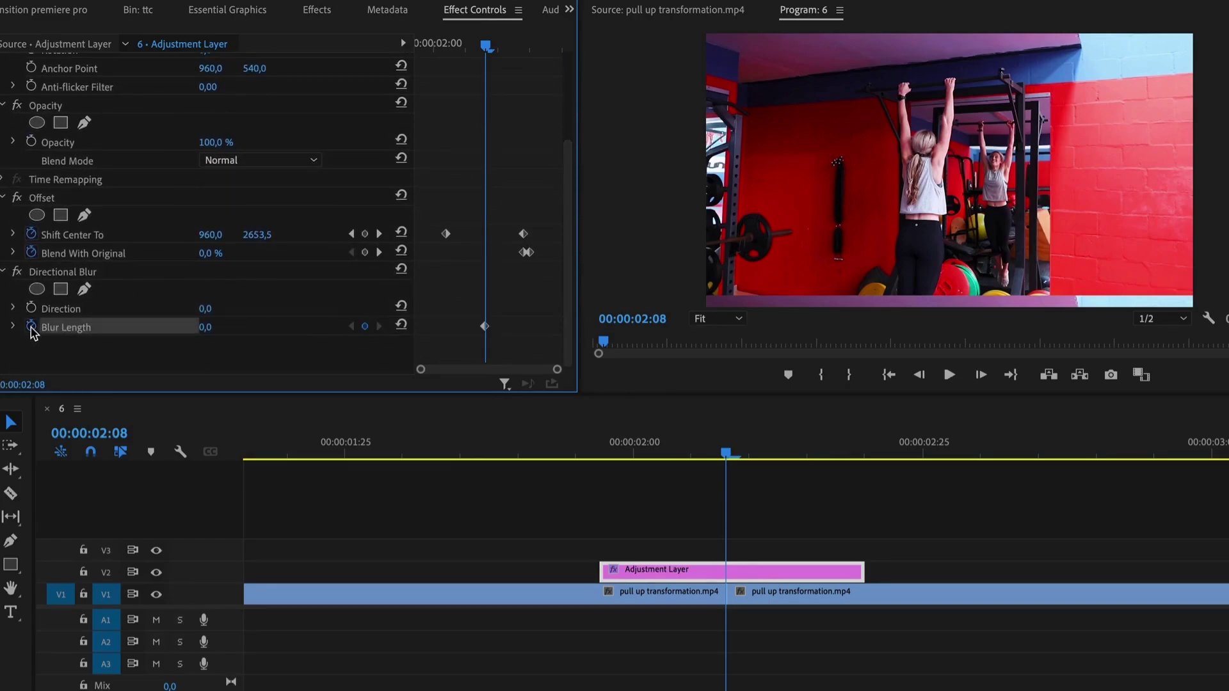
click(208, 328)
text(65)
key(Return)
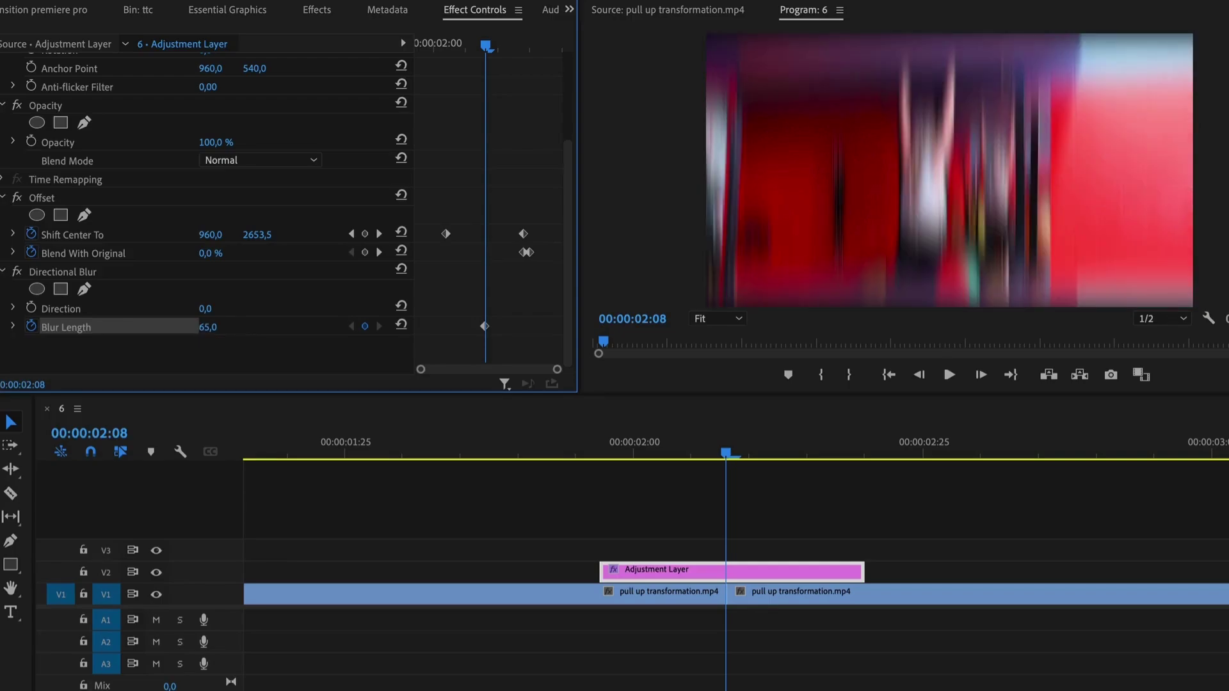
Set a Blur Length of 0 at 02:02 and play through the transition
drag(726, 461, 655, 468)
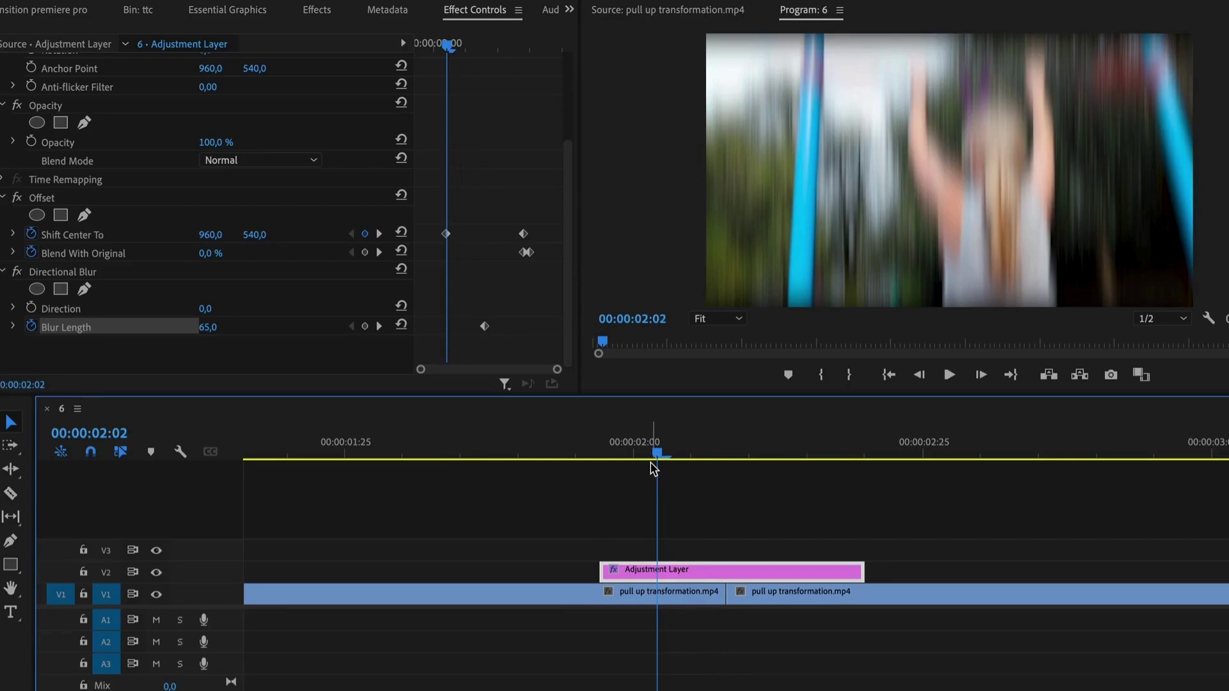
click(209, 329)
text(0)
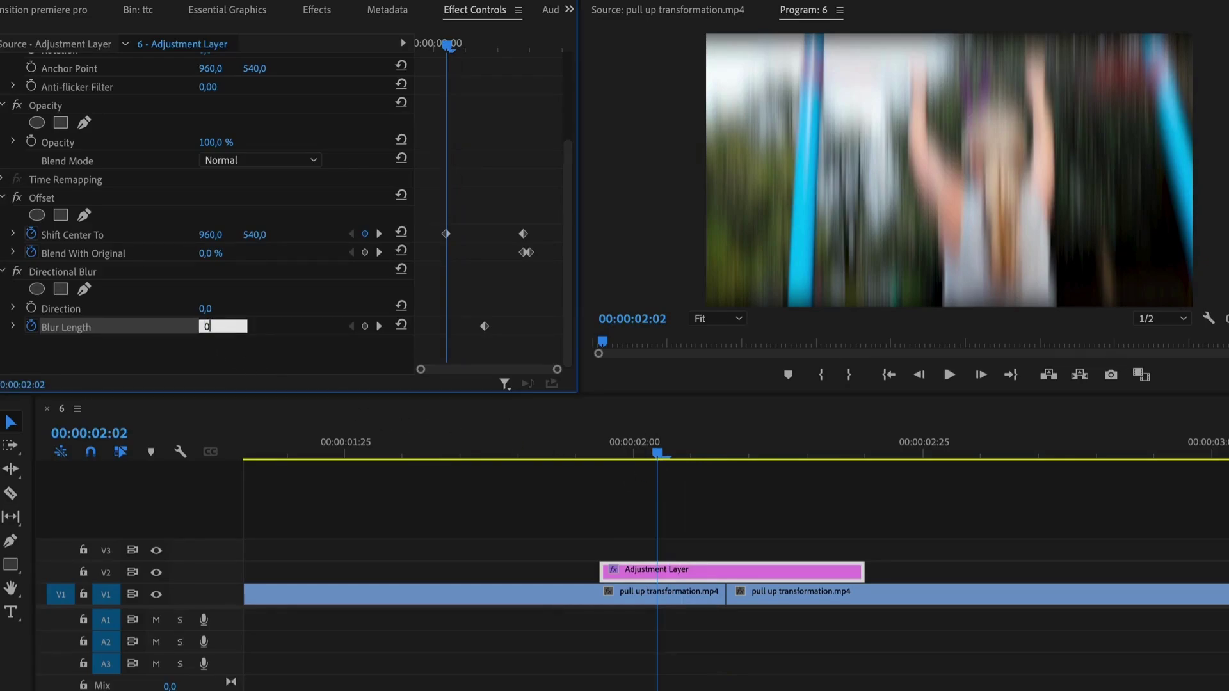
key(Return)
key(space)
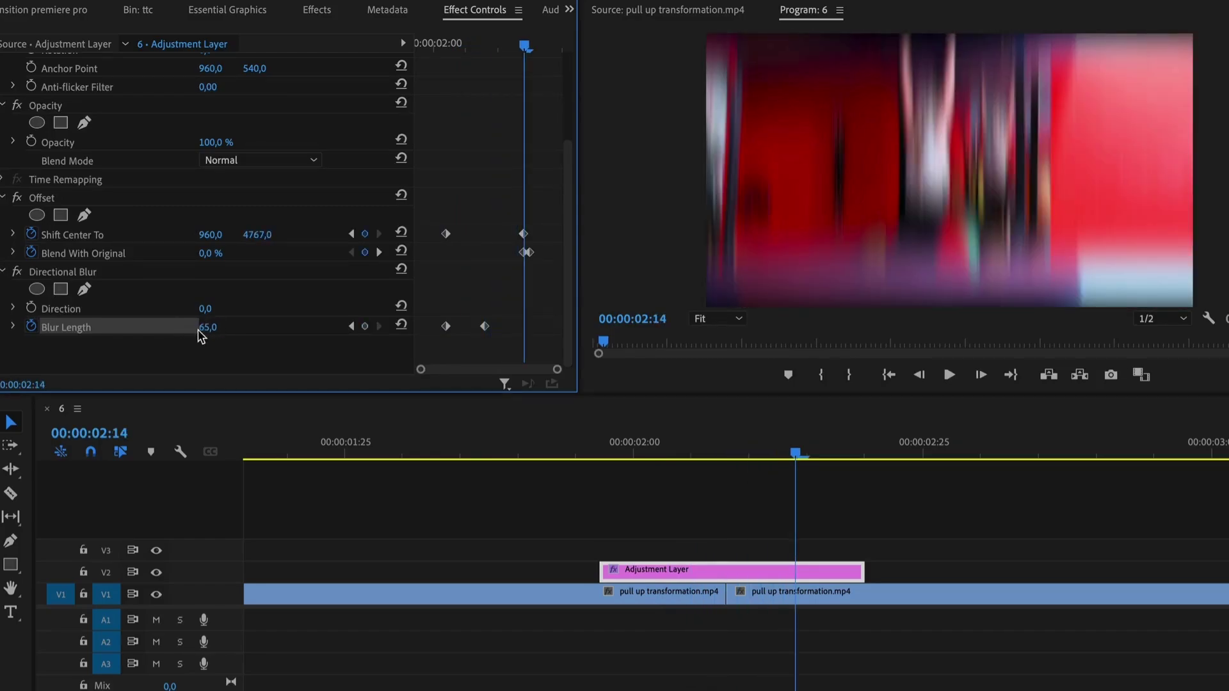
Edit the end Blur Length, trim and fade the projector sound, then preview the transition
click(205, 328)
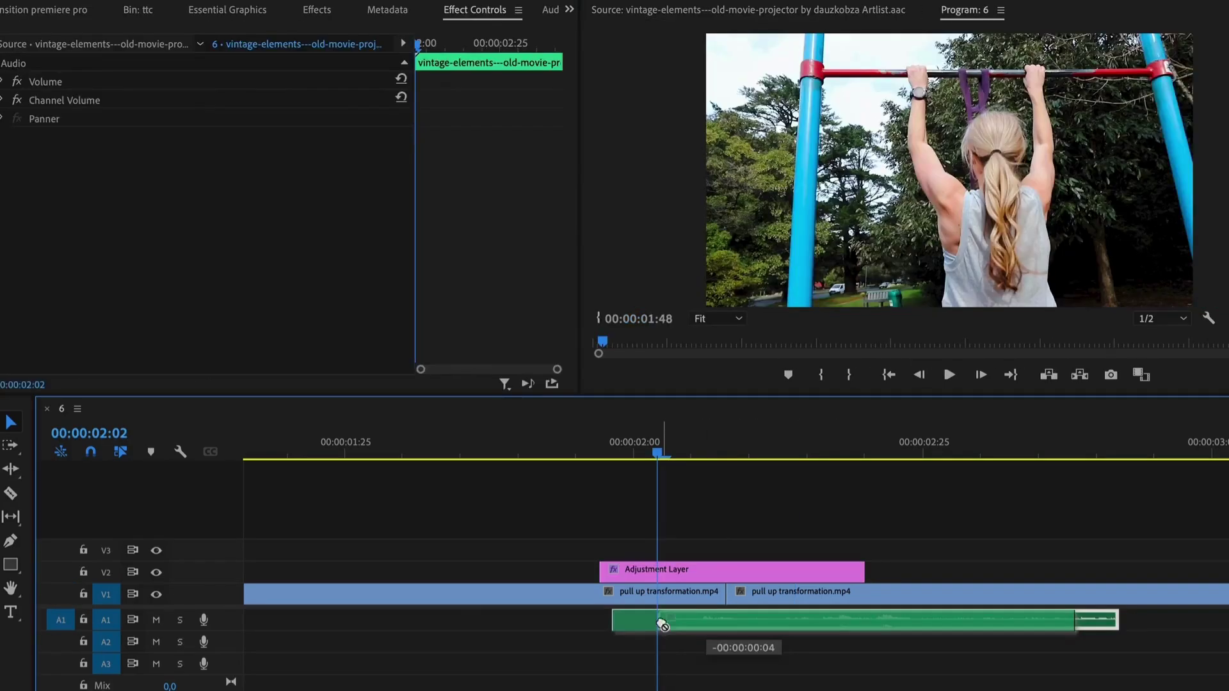
drag(1115, 623, 790, 624)
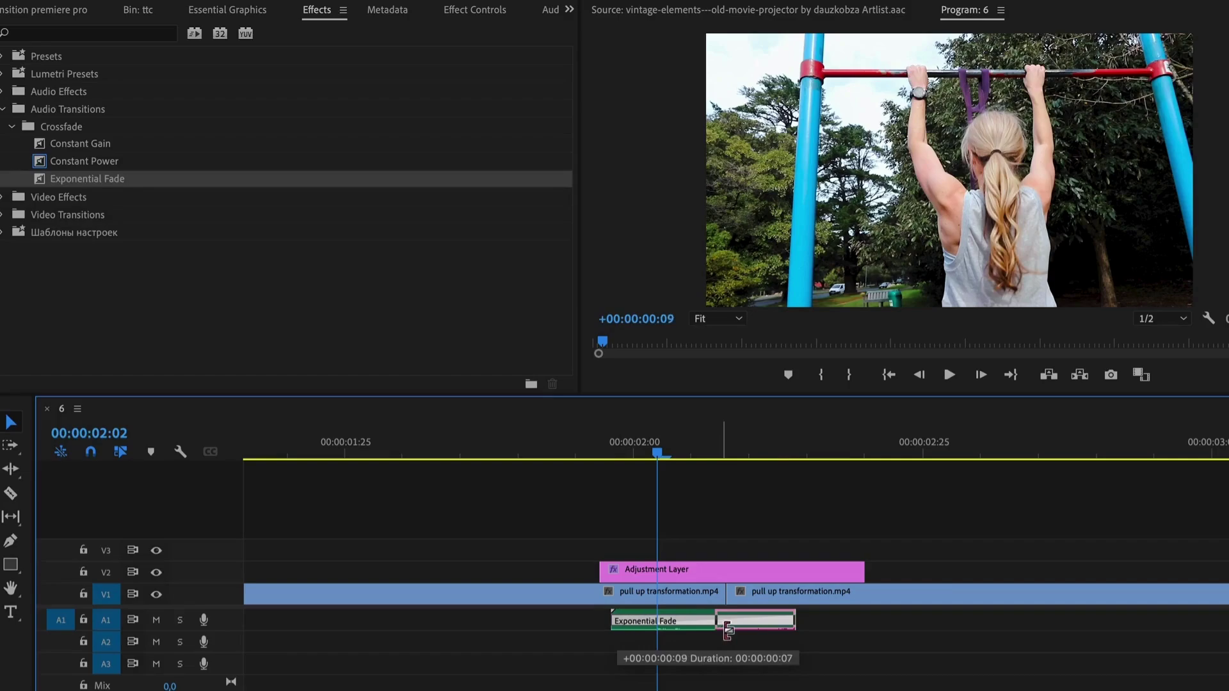
click(519, 446)
key(XF86AudioLowerVolume)
click(948, 375)
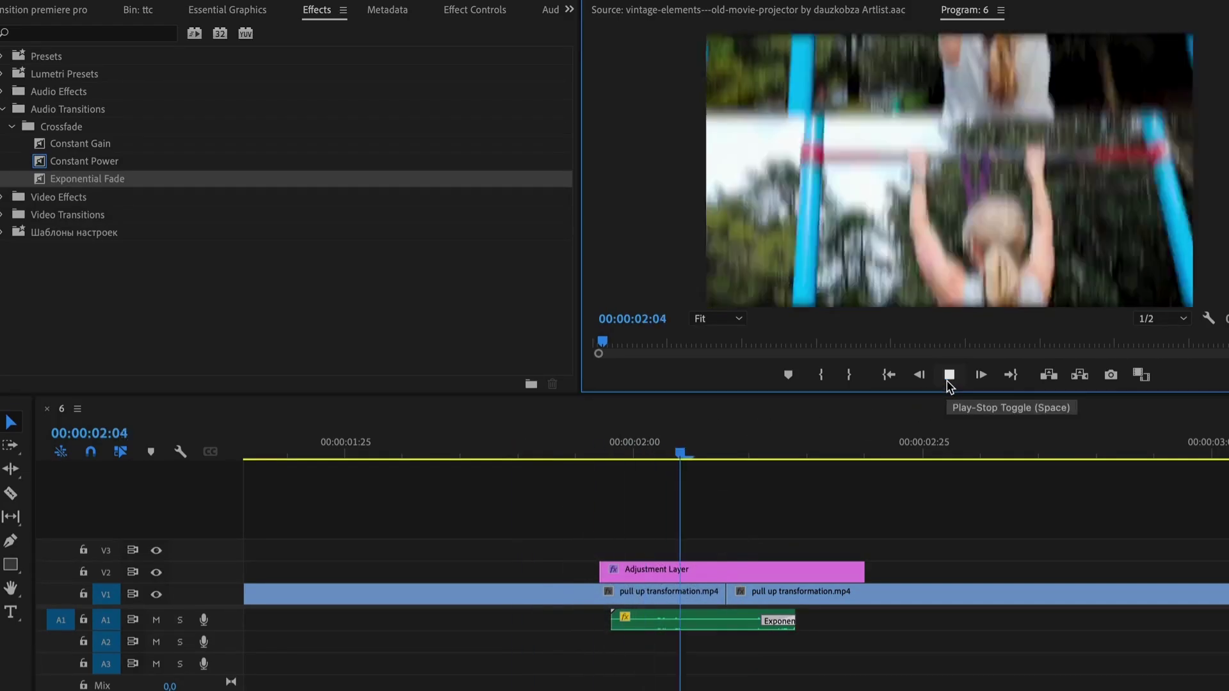